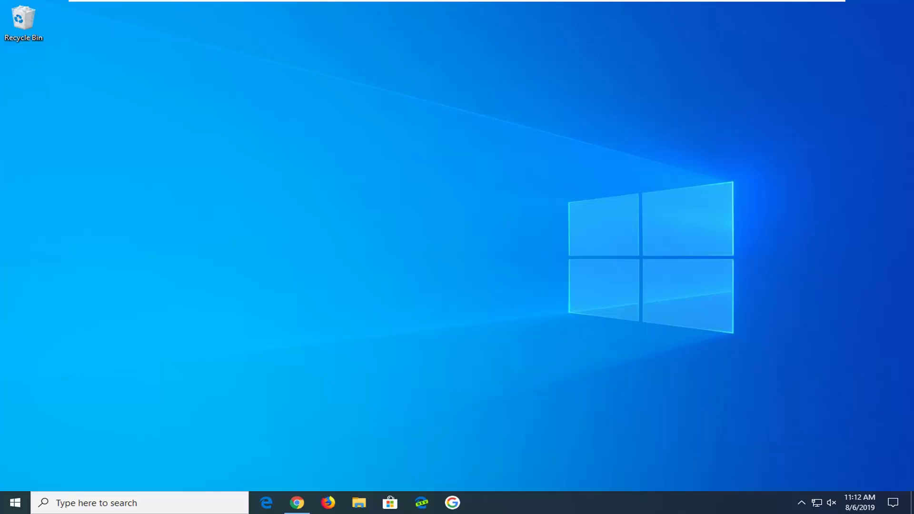
# - Search for "folder options" and open File Explorer Options
pyautogui.click(11, 508)
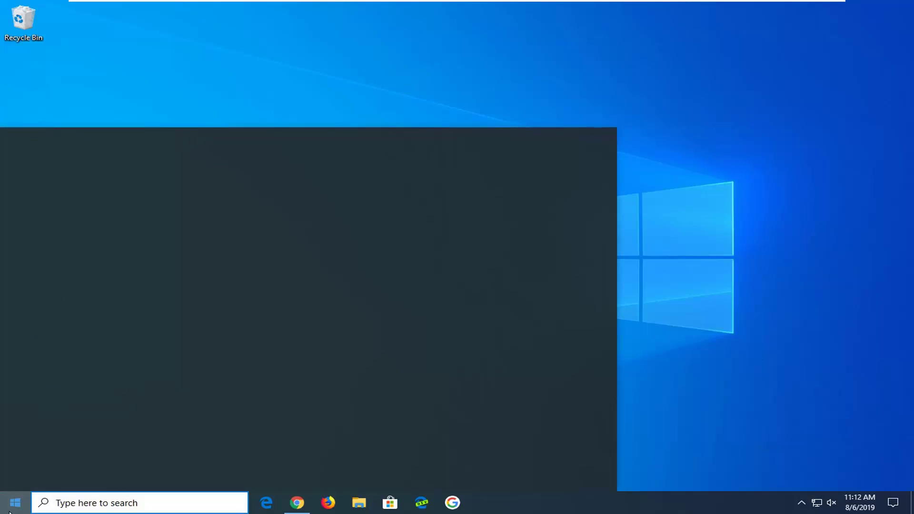
pyautogui.write('folde')
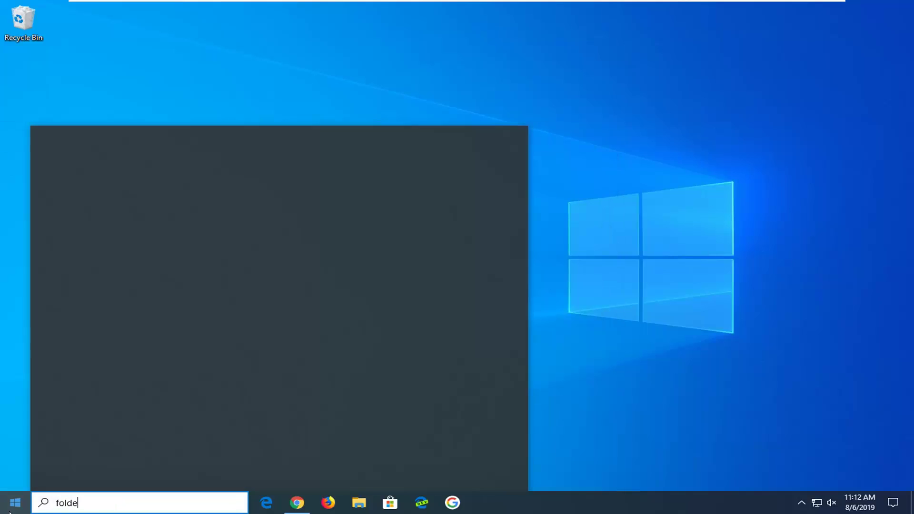
pyautogui.write('r options')
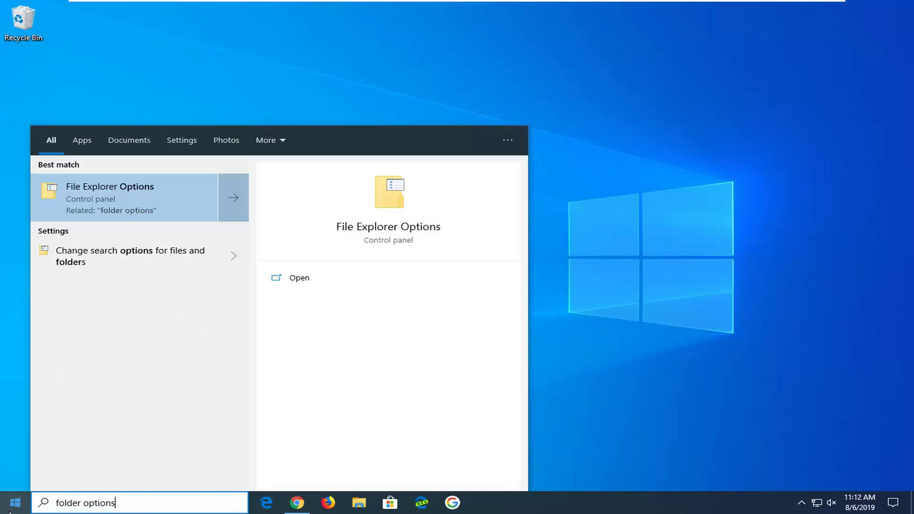
pyautogui.click(90, 208)
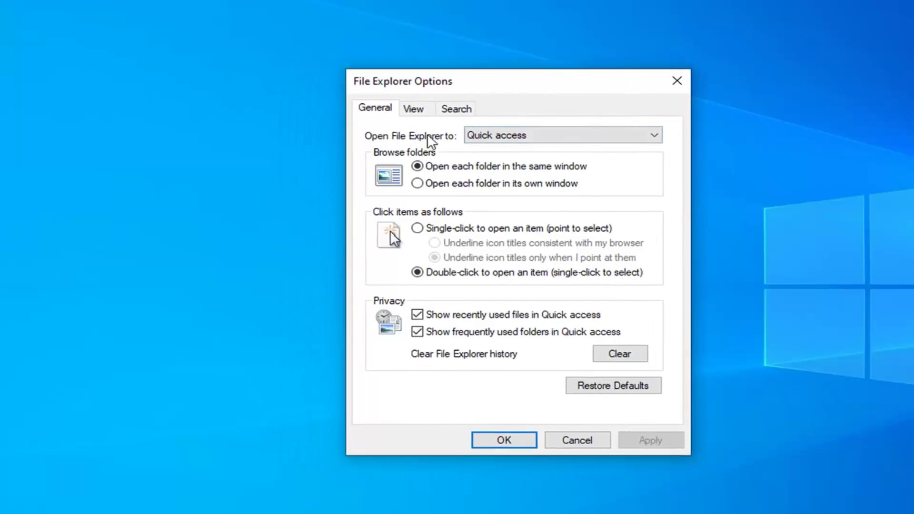
# - Set File Explorer to open to This PC and stop showing recently used files and frequently used folders in Quick access
pyautogui.click(508, 138)
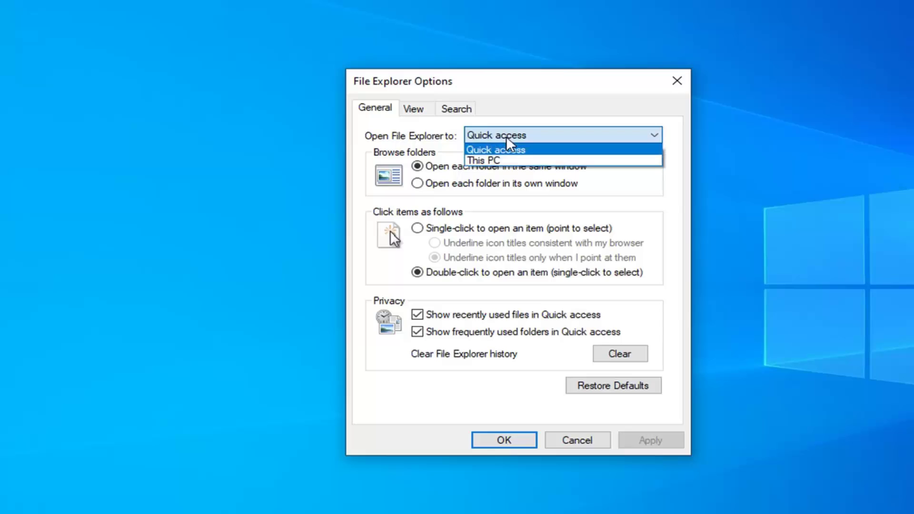
pyautogui.click(499, 162)
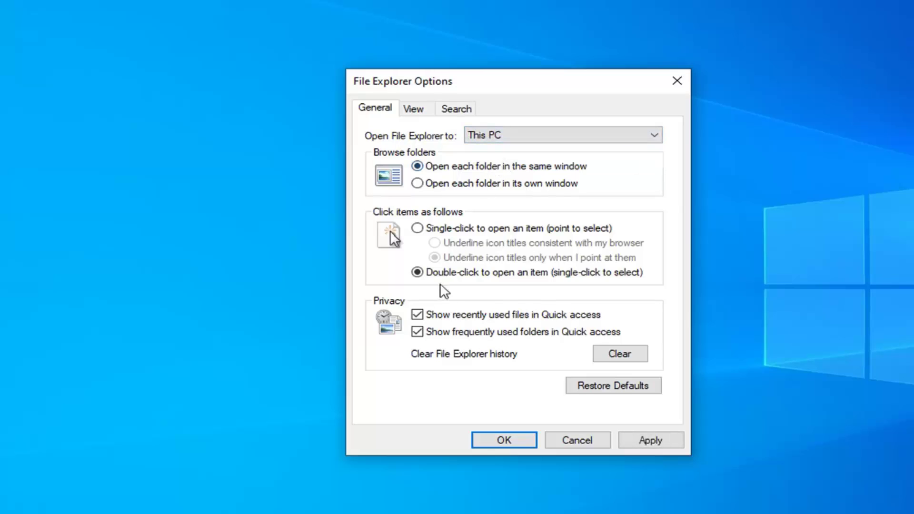
pyautogui.click(419, 314)
pyautogui.click(417, 332)
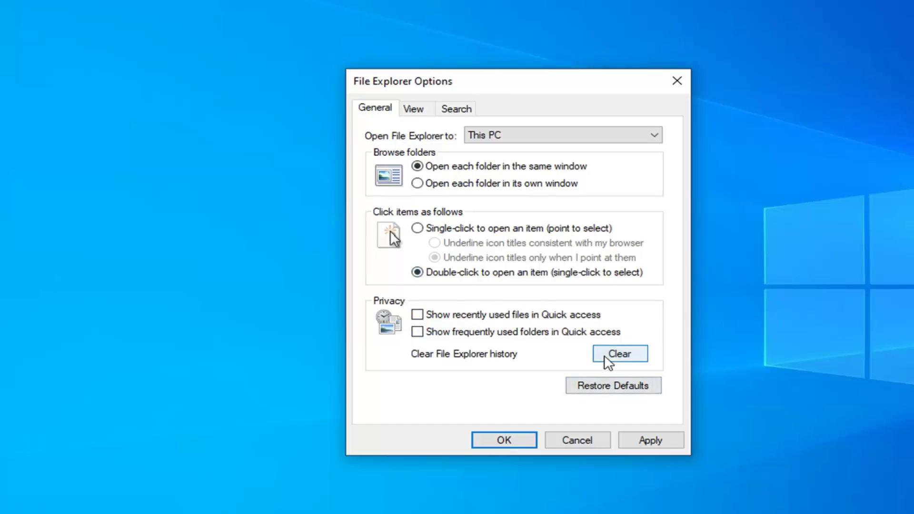
# - Clear the File Explorer history, then apply the options and close the dialog
pyautogui.click(618, 360)
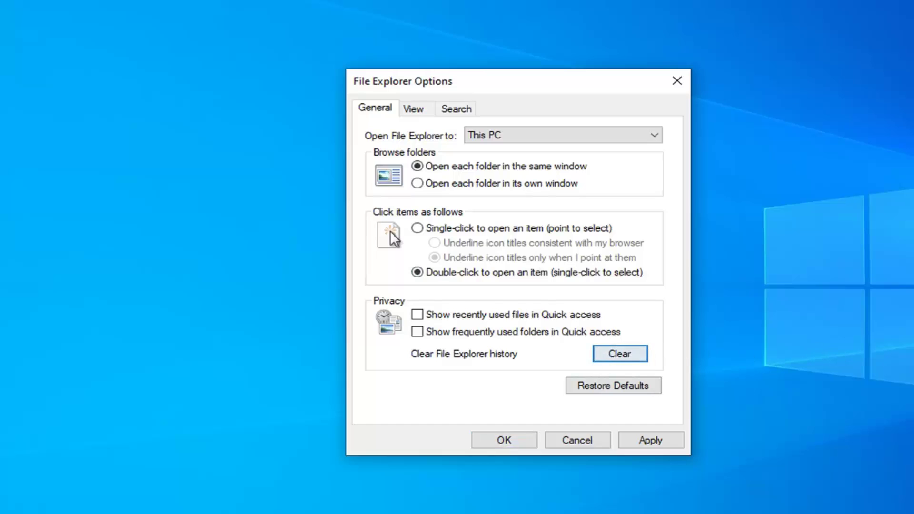
pyautogui.click(642, 443)
pyautogui.click(483, 440)
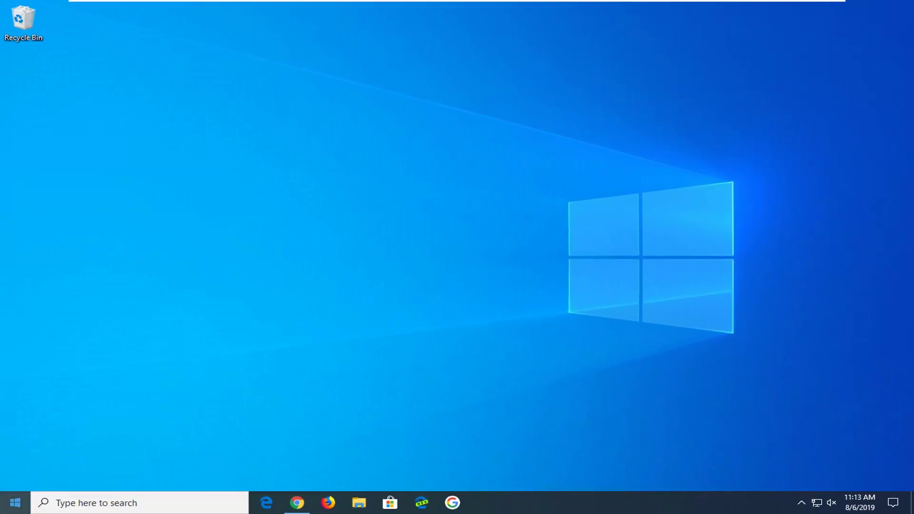
# - Search for "file explorer" and open a File Explorer window
pyautogui.click(8, 506)
pyautogui.write('file explorer')
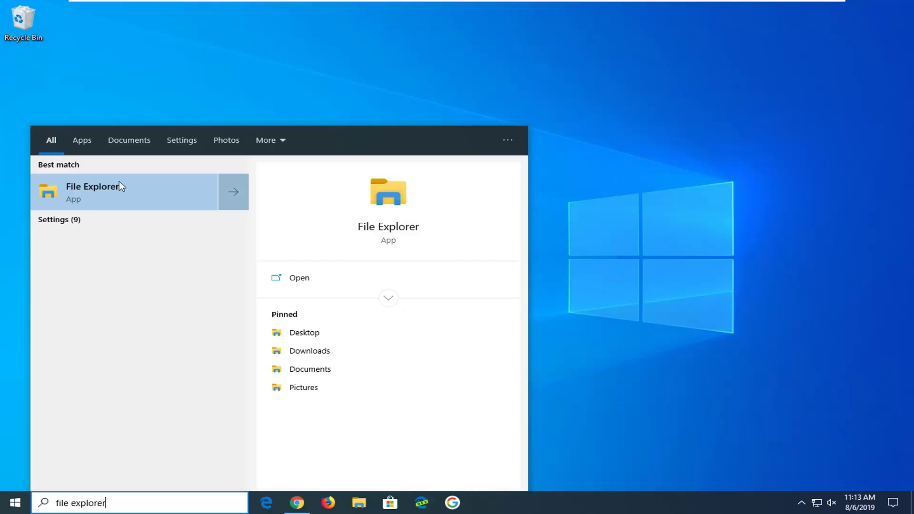
pyautogui.click(119, 186)
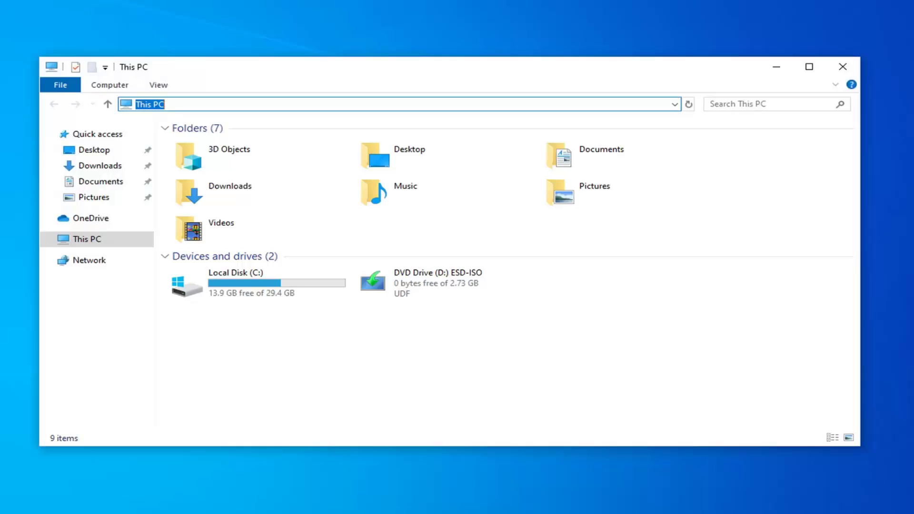
# - Go to the folder %AppData%\Microsoft\Windows\Recent\AutomaticDestinations
pyautogui.click(165, 104)
pyautogui.hotkey('ctrl', 'a')
pyautogui.press('BackSpace')
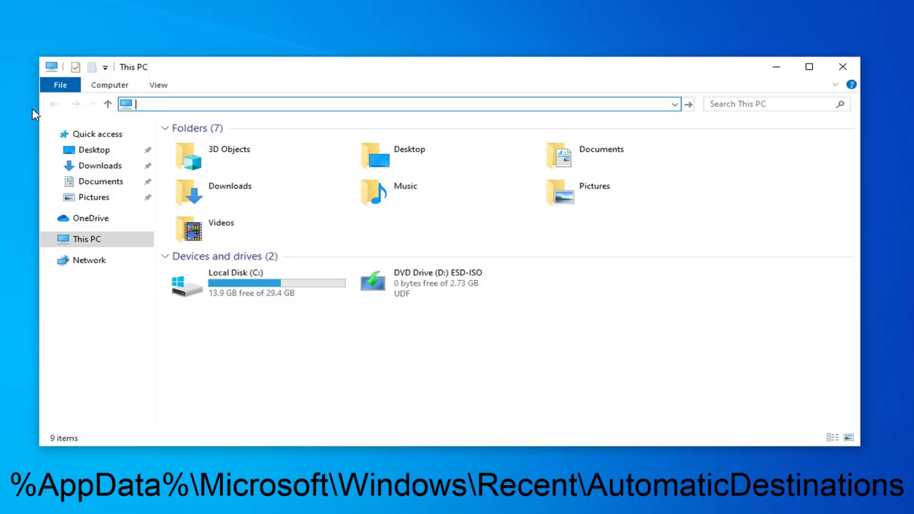
pyautogui.rightClick(143, 103)
pyautogui.click(179, 161)
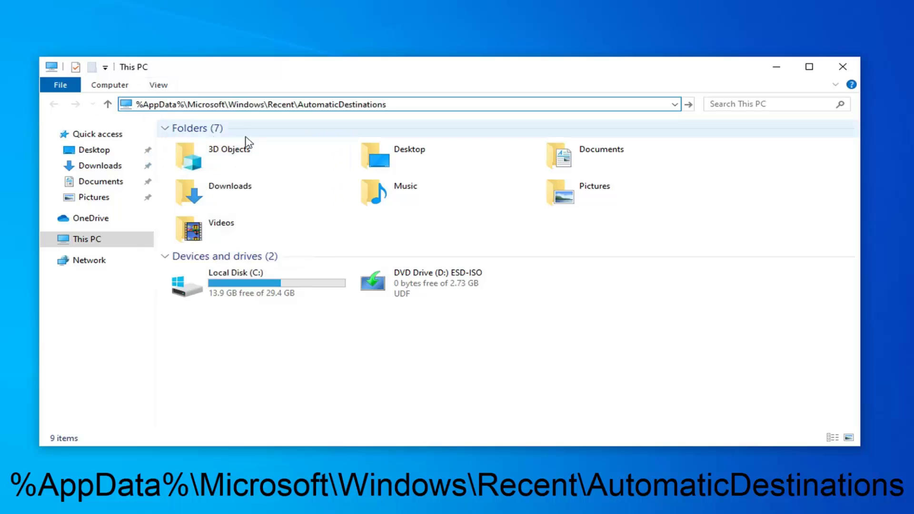
pyautogui.press('Return')
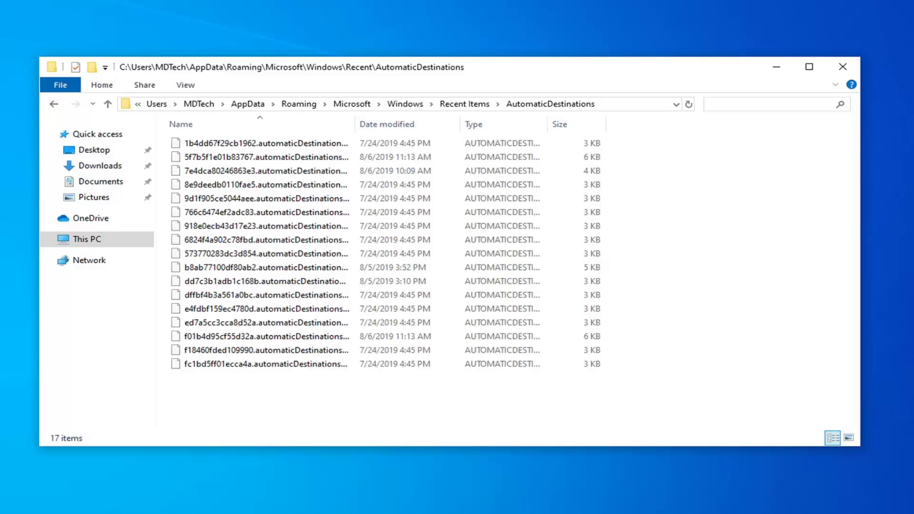
# - Delete all the files in the AutomaticDestinations folder
pyautogui.click(258, 227)
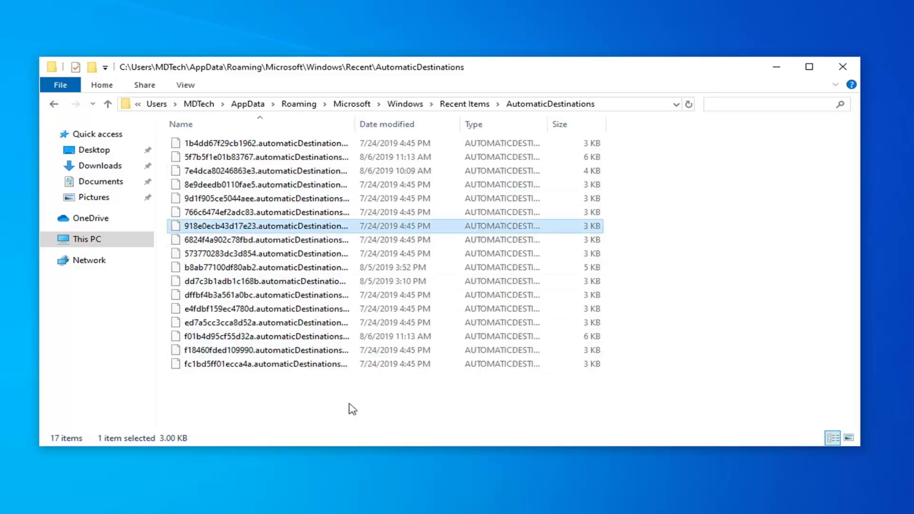
pyautogui.moveTo(390, 398); pyautogui.dragTo(195, 105)
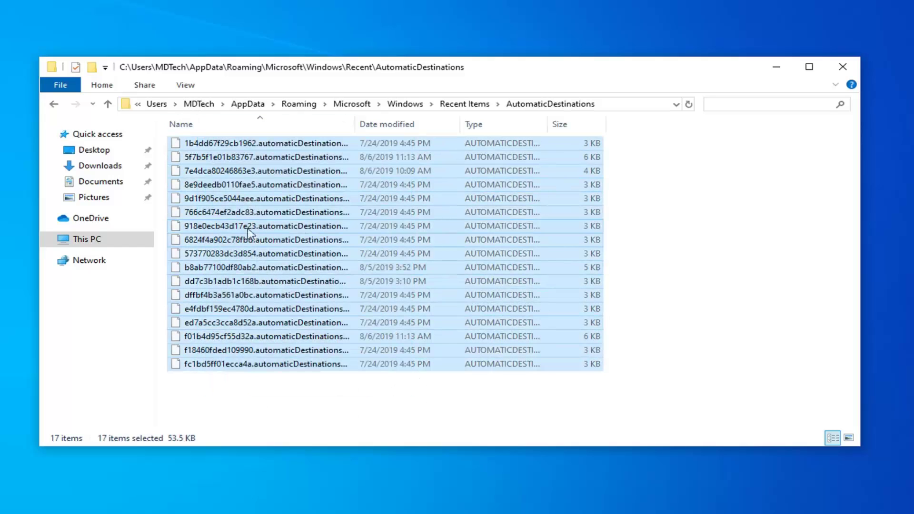
pyautogui.rightClick(246, 218)
pyautogui.click(290, 332)
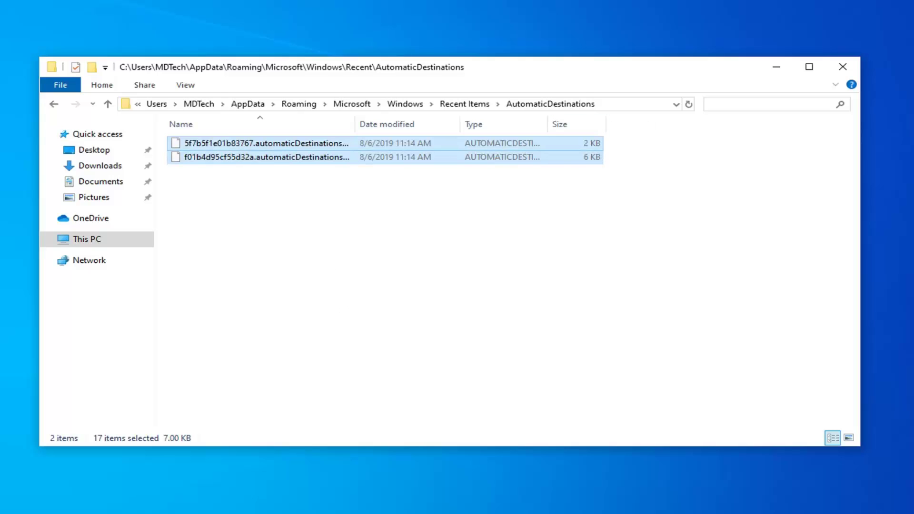
pyautogui.click(305, 249)
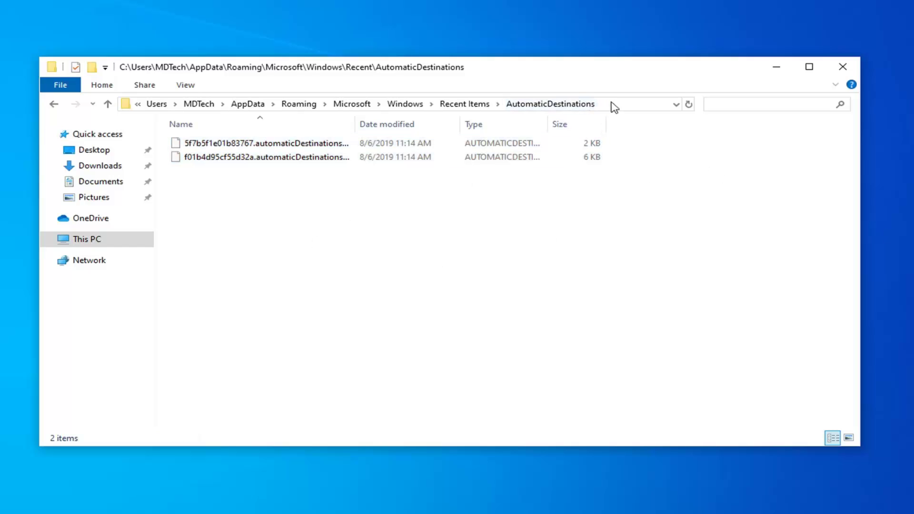
pyautogui.click(628, 104)
pyautogui.click(373, 214)
pyautogui.click(475, 106)
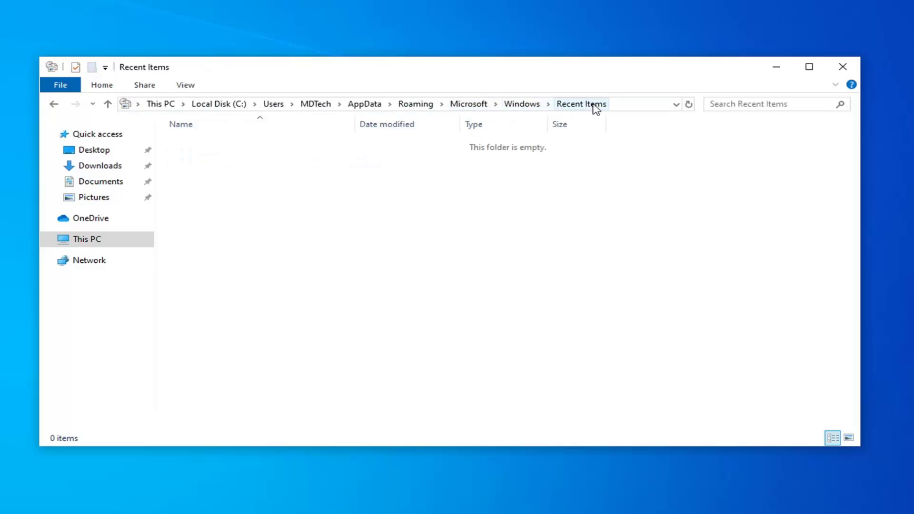
pyautogui.click(54, 104)
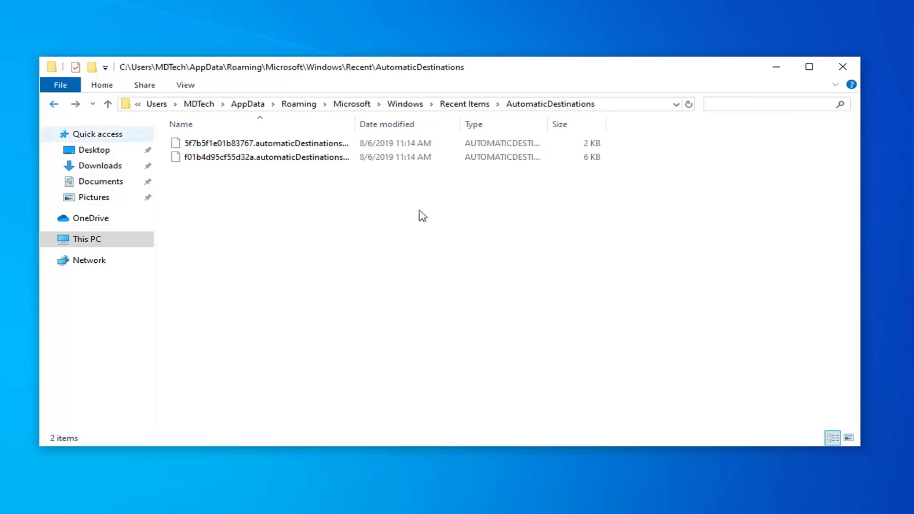
# - Go to %AppData%\Microsoft\Windows\Recent\CustomDestinations and delete all the files in it
pyautogui.click(612, 108)
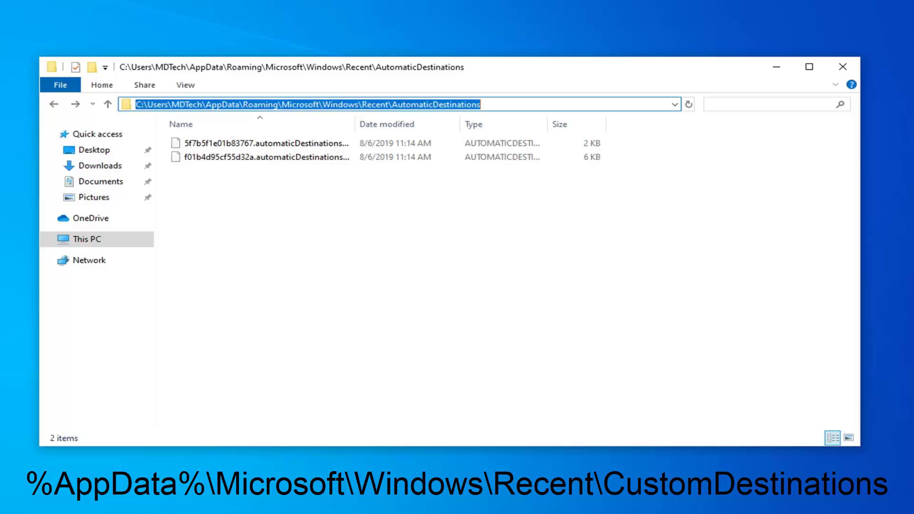
pyautogui.press('BackSpace')
pyautogui.write('%AppData%\\Microsoft\\Windows\\Recent\\CustomDestinations')
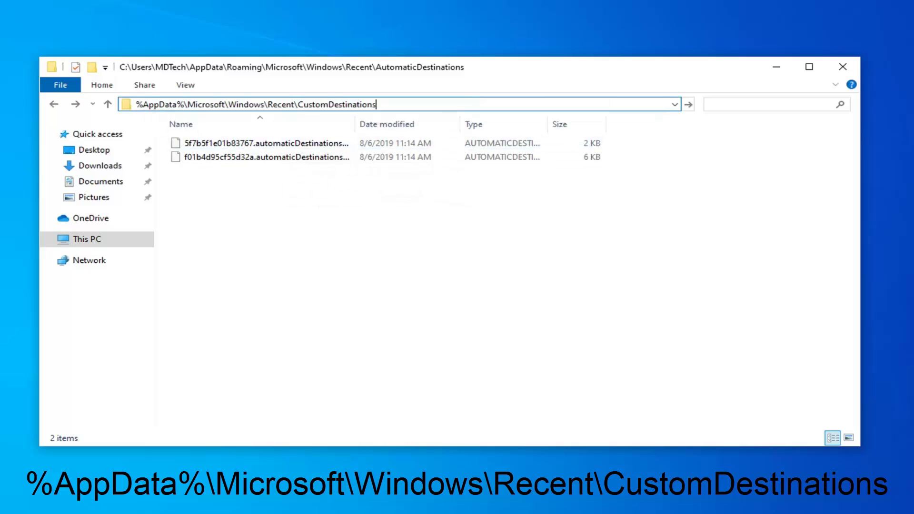
pyautogui.press('Return')
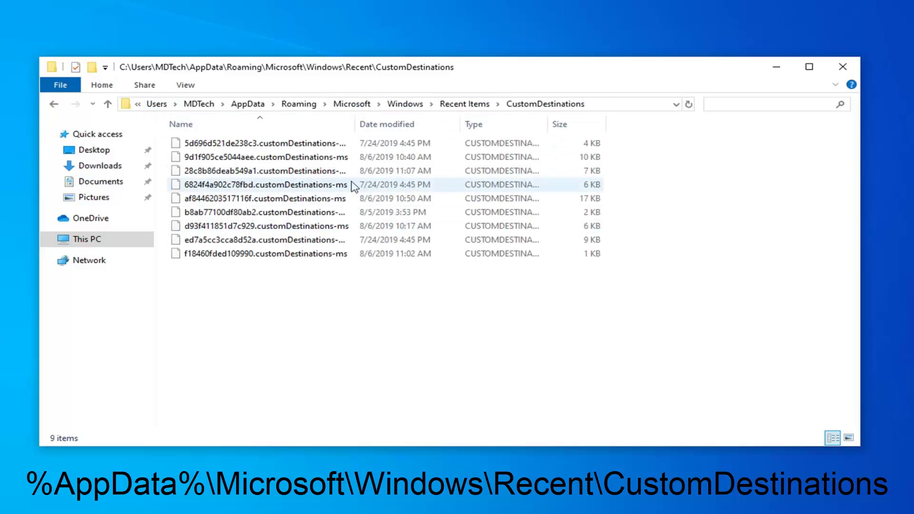
pyautogui.moveTo(555, 367); pyautogui.dragTo(242, 136)
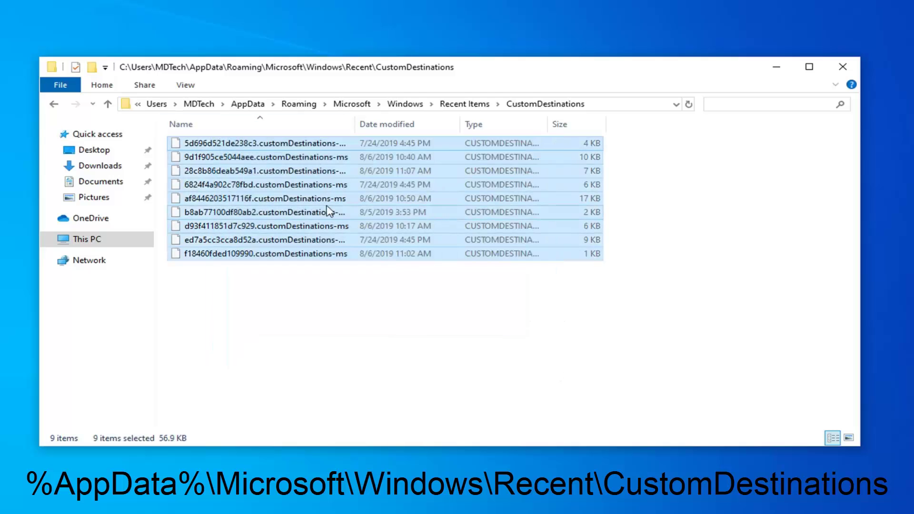
pyautogui.press('Delete')
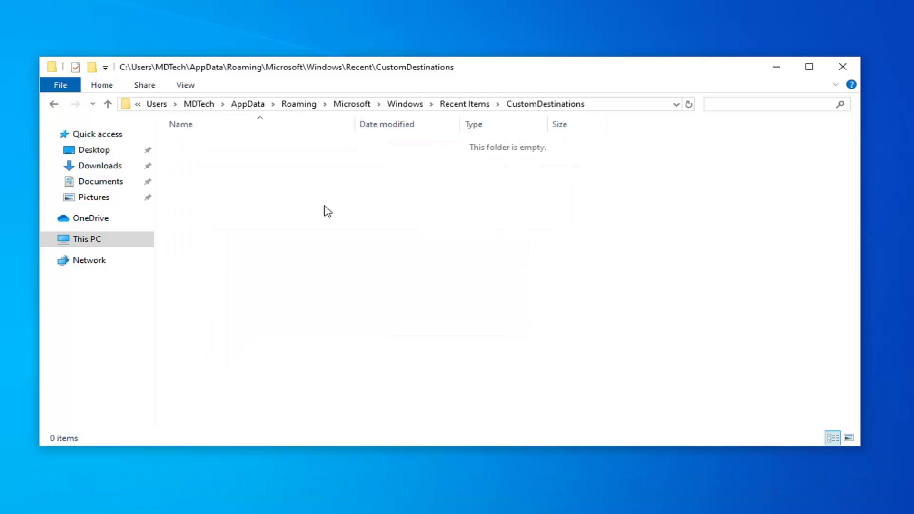
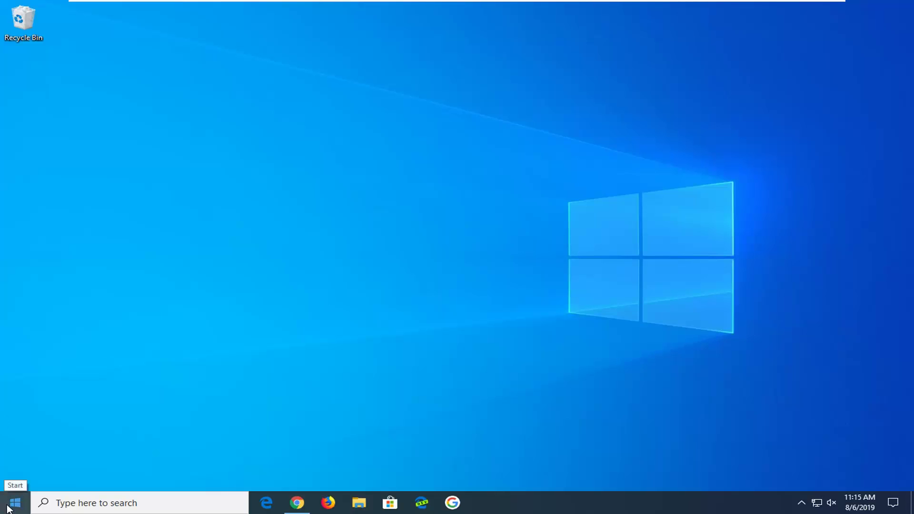
# - Search for "regedit" and run Registry Editor as administrator, allowing it to make changes to the device
pyautogui.click(10, 504)
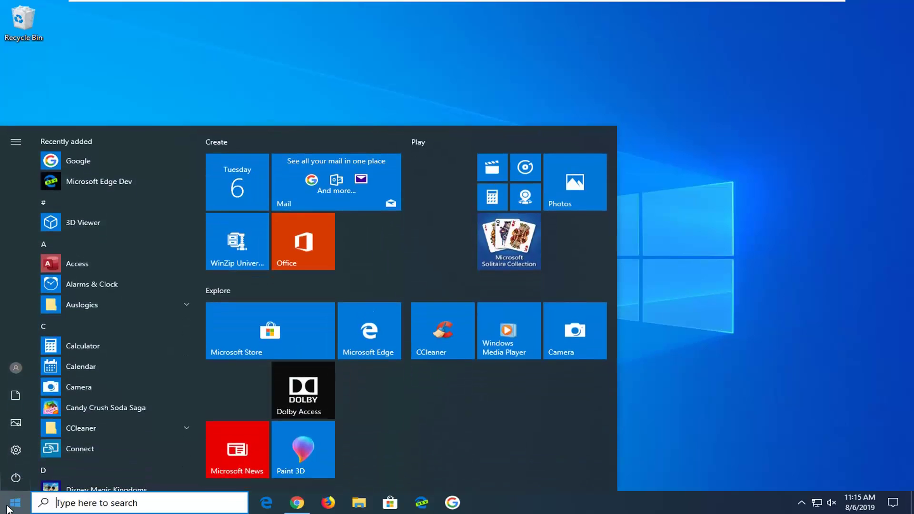
pyautogui.write('regedit')
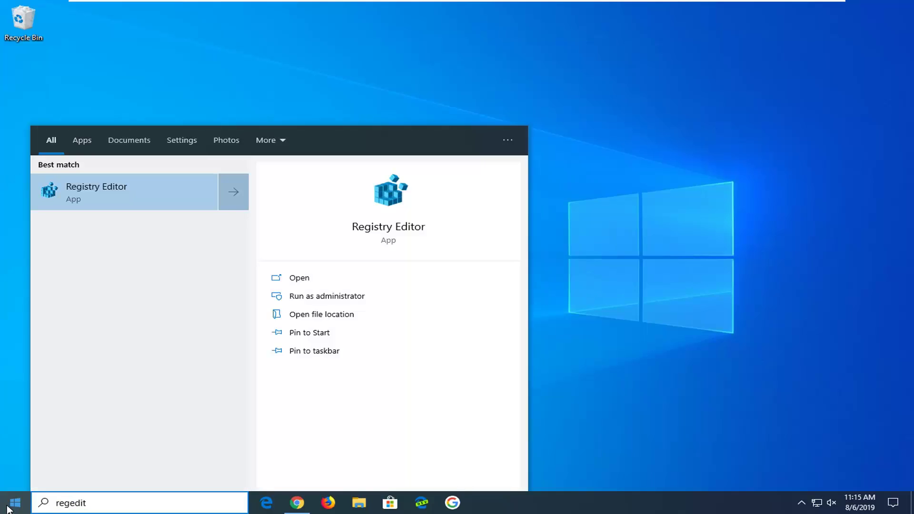
pyautogui.rightClick(117, 193)
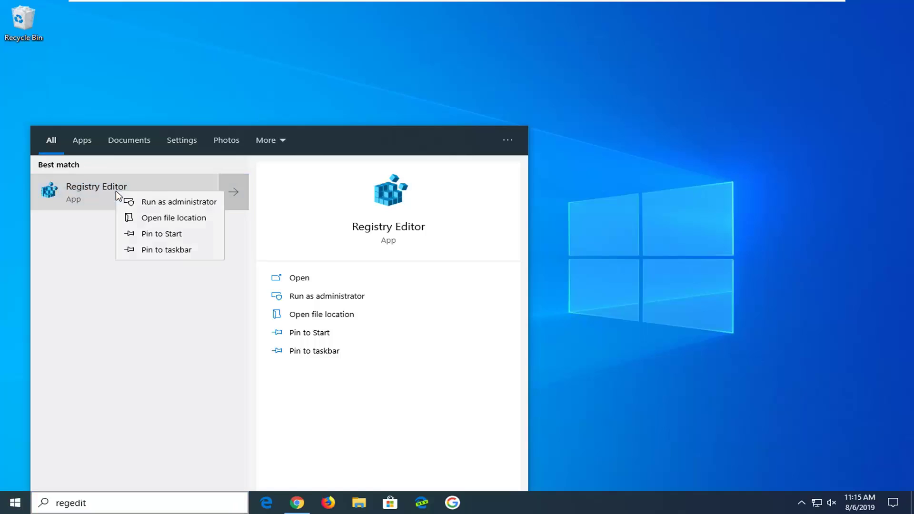
pyautogui.click(141, 202)
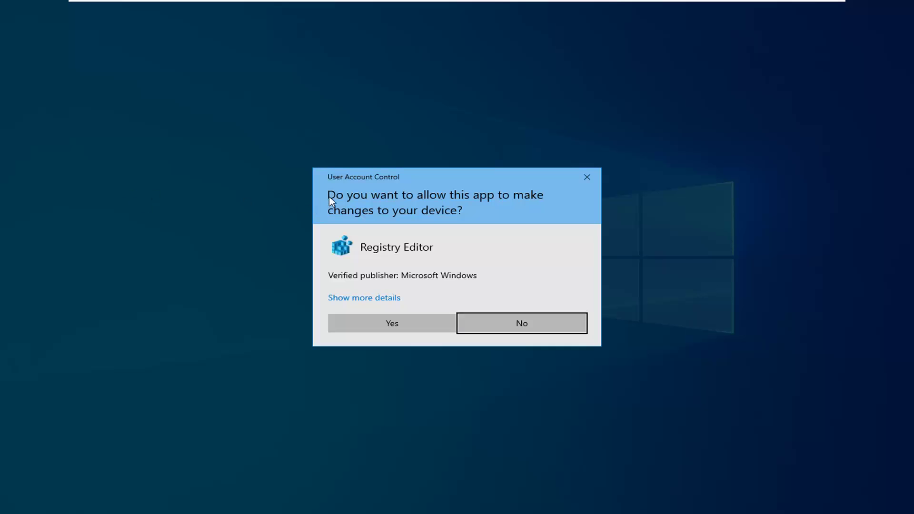
pyautogui.click(388, 324)
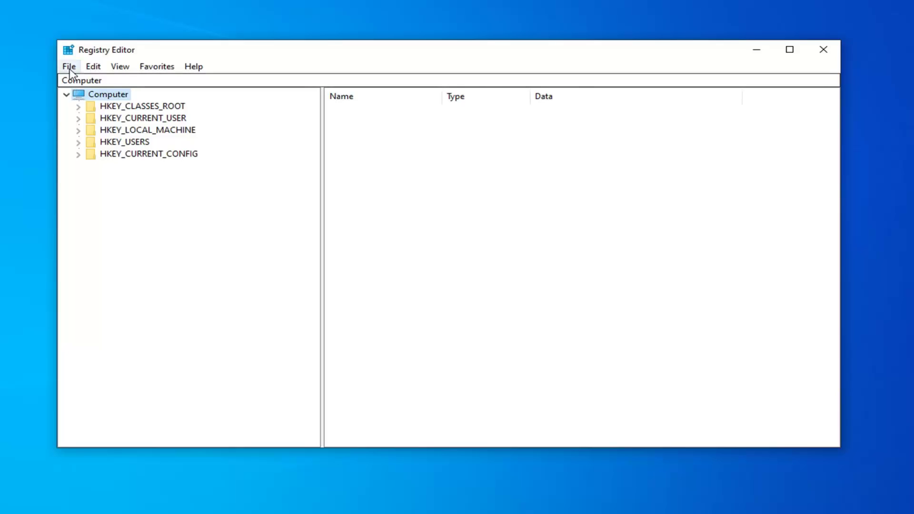
pyautogui.click(69, 67)
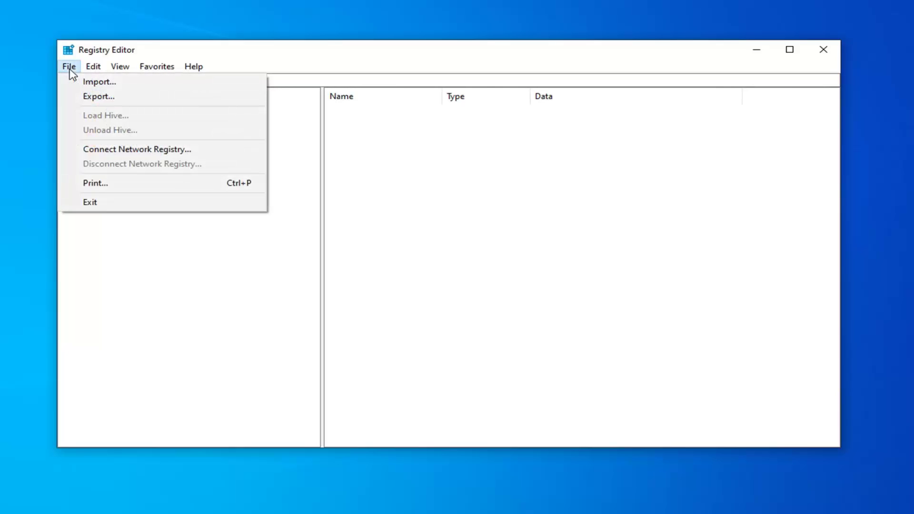
pyautogui.click(94, 99)
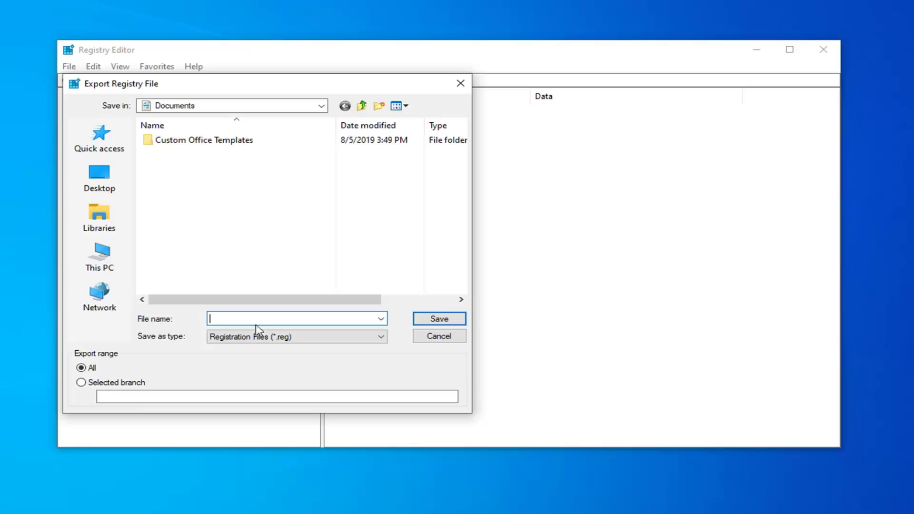
pyautogui.click(441, 338)
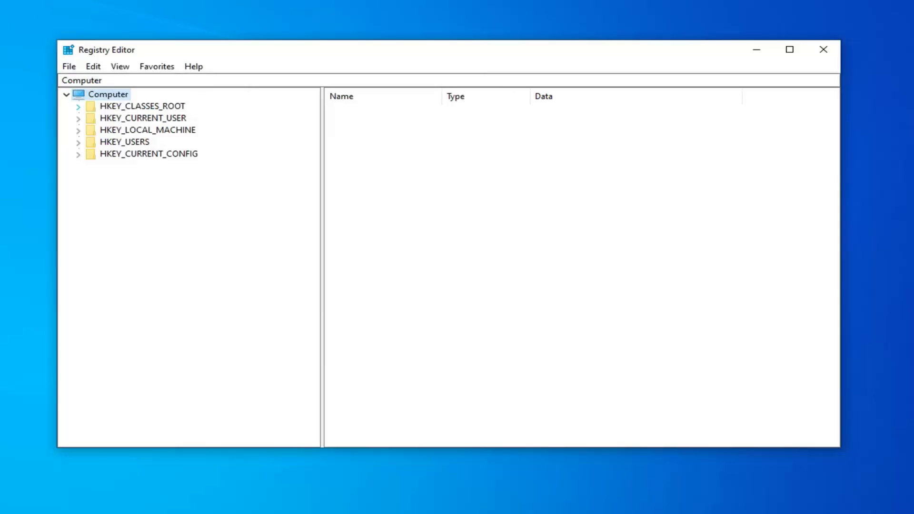
pyautogui.click(69, 67)
pyautogui.click(110, 82)
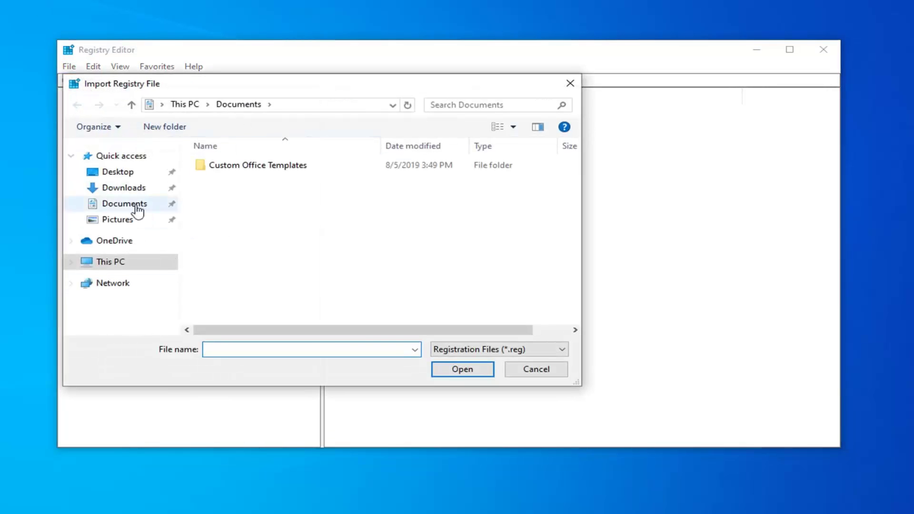
pyautogui.click(536, 370)
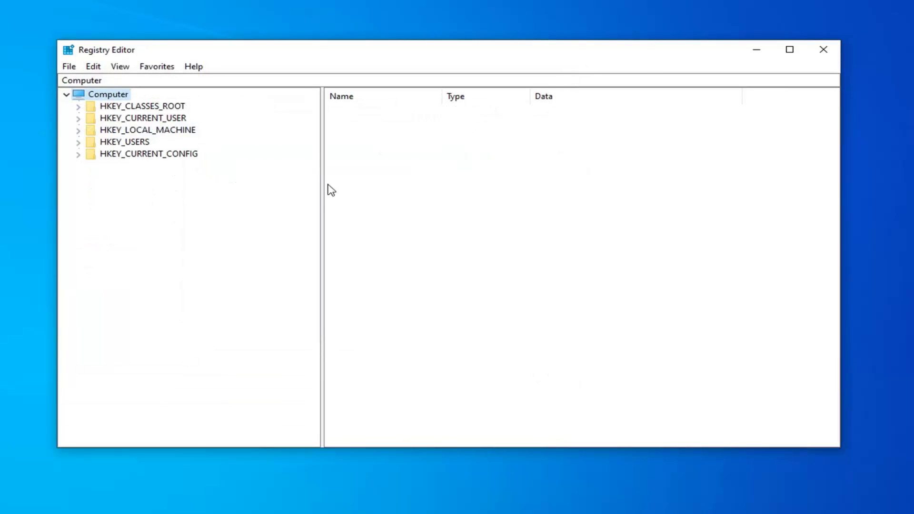
# - Go to the registry key HKEY_CURRENT_USER\SOFTWARE\Microsoft\Windows\CurrentVersion
pyautogui.click(145, 120)
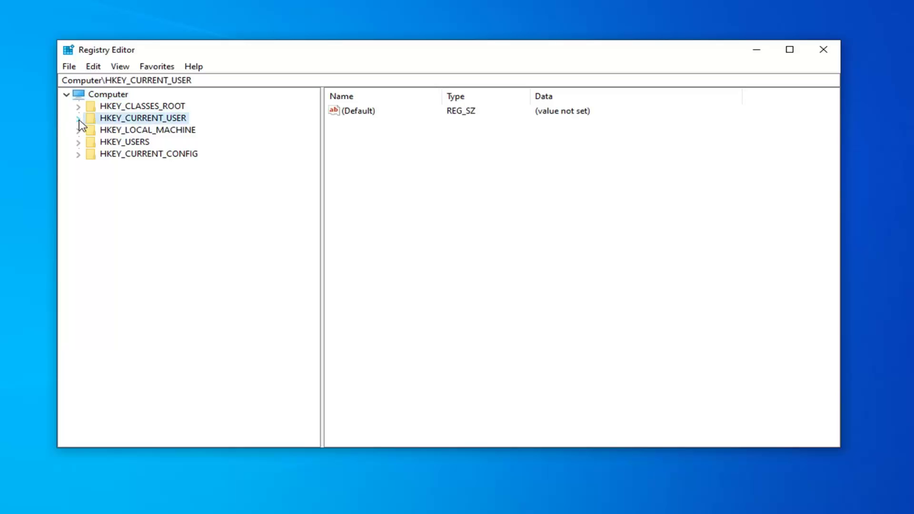
pyautogui.click(78, 119)
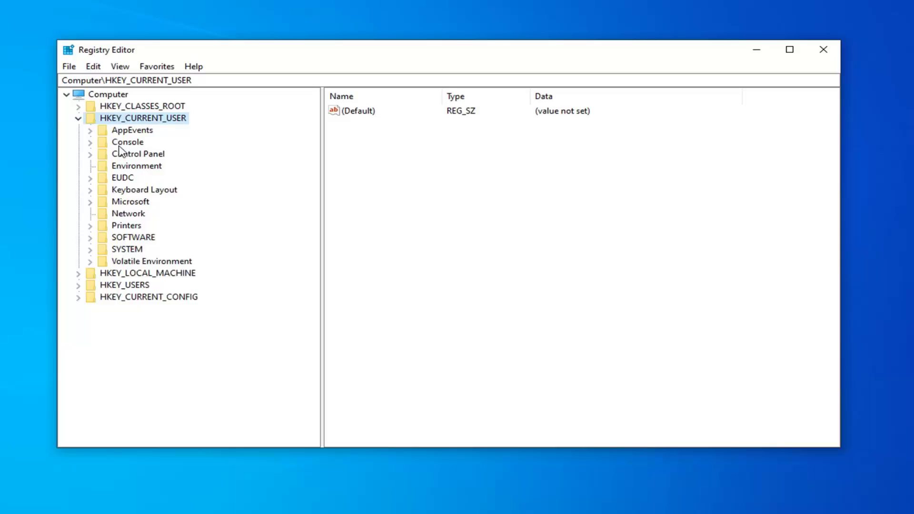
pyautogui.click(91, 238)
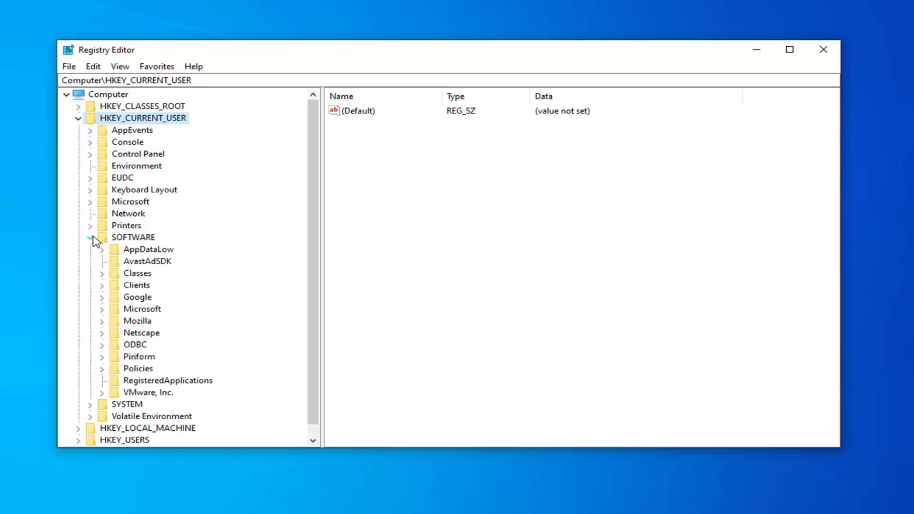
pyautogui.click(102, 309)
pyautogui.scroll(-13, 114, 318)
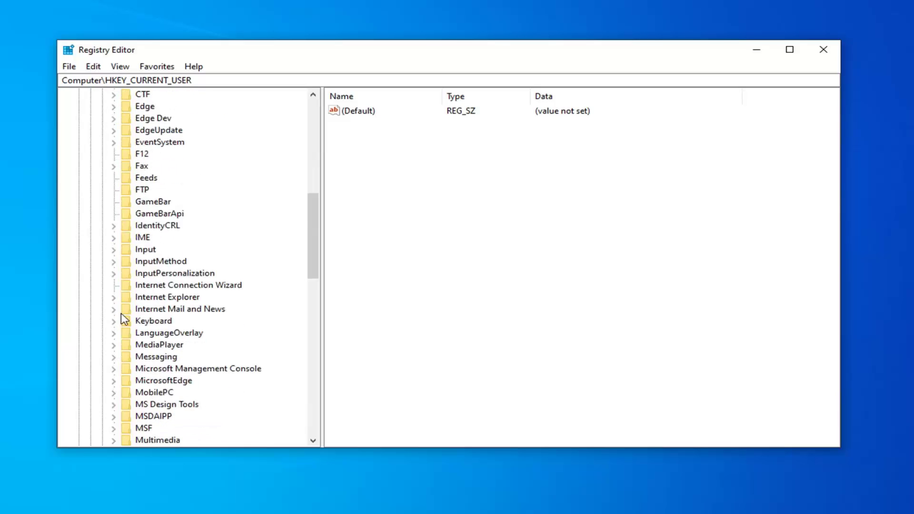
pyautogui.scroll(-6, 123, 319)
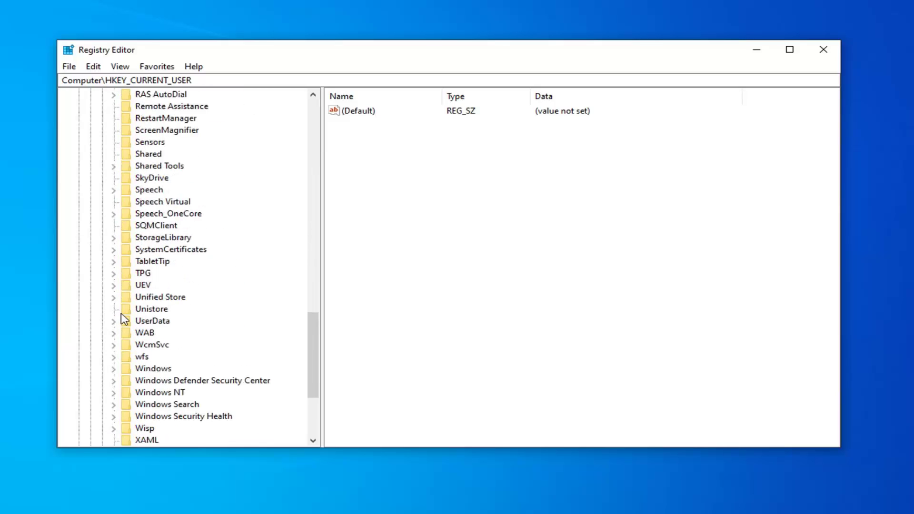
pyautogui.click(113, 370)
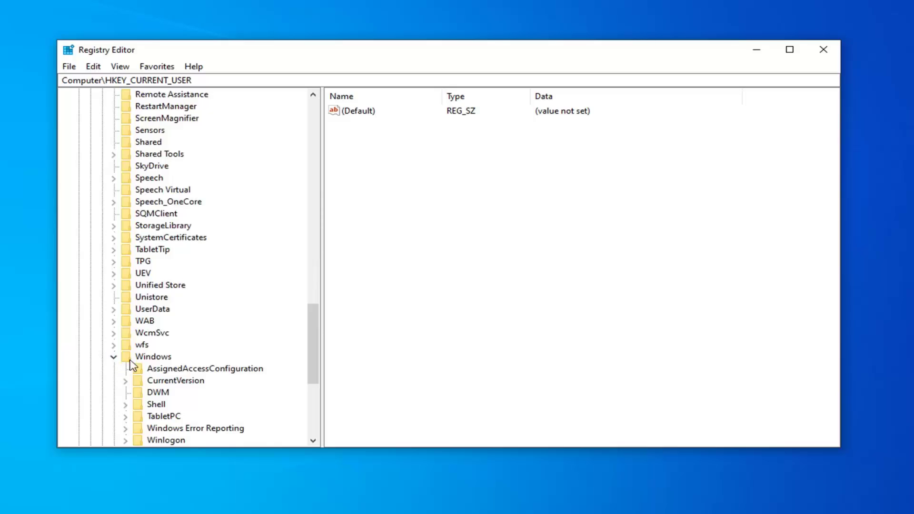
pyautogui.scroll(-1, 143, 367)
pyautogui.click(174, 346)
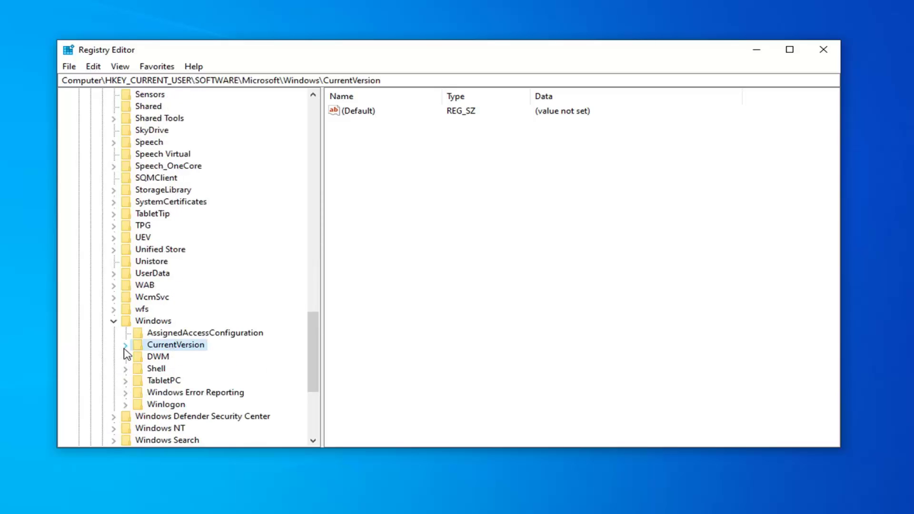
# - Expand the CurrentVersion key and its Explorer subkey, and select the Ribbon key inside it
pyautogui.click(124, 347)
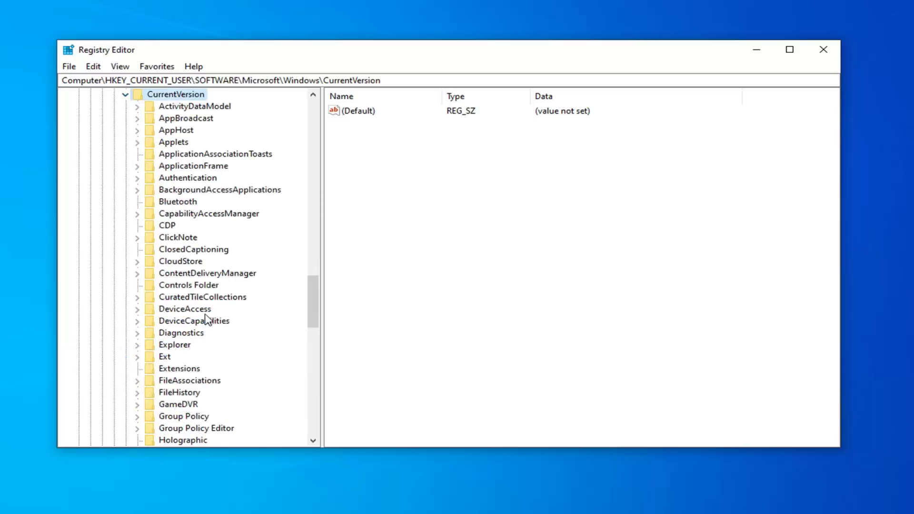
pyautogui.click(176, 344)
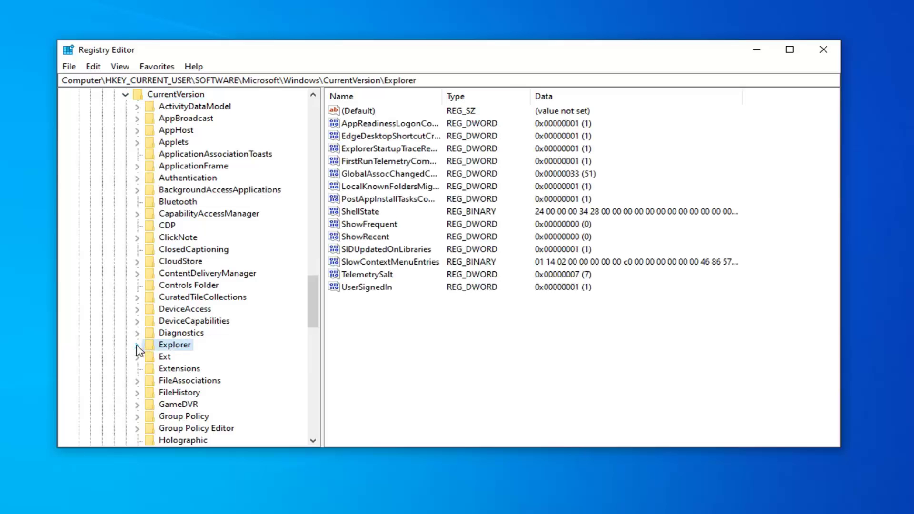
pyautogui.click(136, 345)
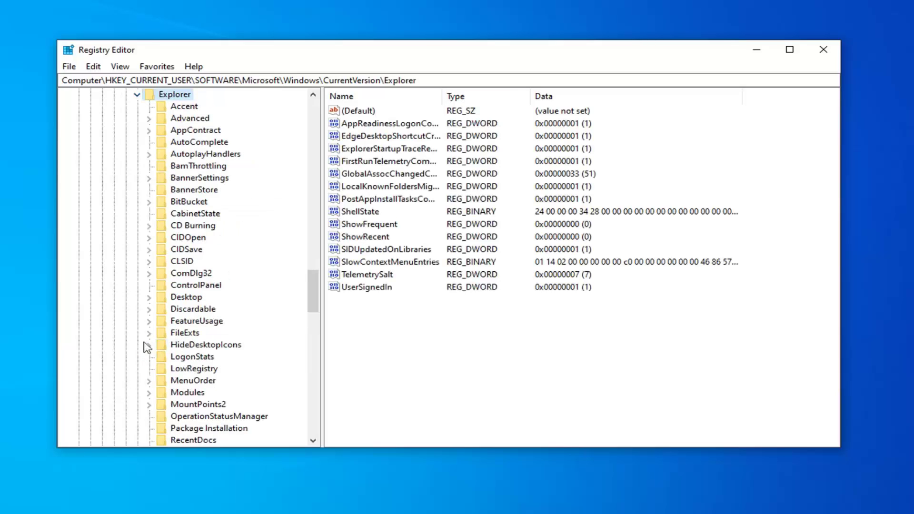
pyautogui.scroll(-3, 176, 336)
pyautogui.click(184, 346)
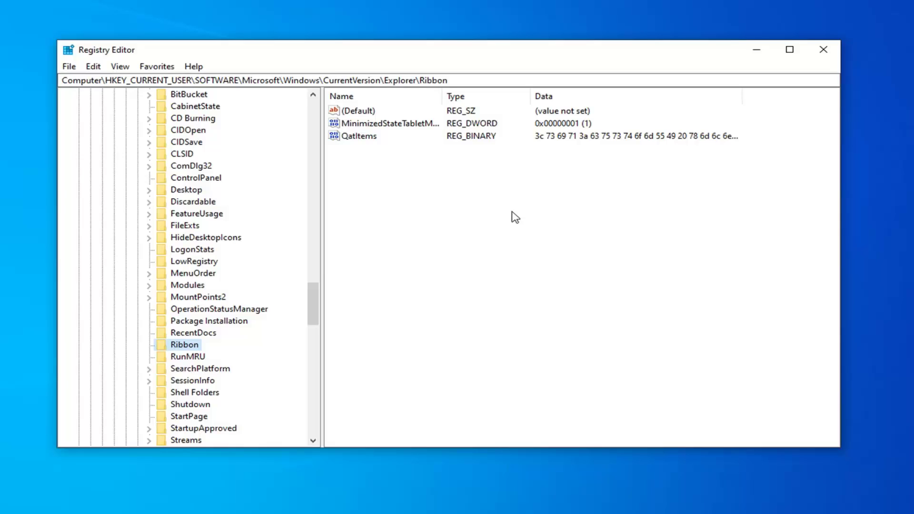
# - Delete the QatItems value from the Ribbon key and close Registry Editor
pyautogui.click(360, 146)
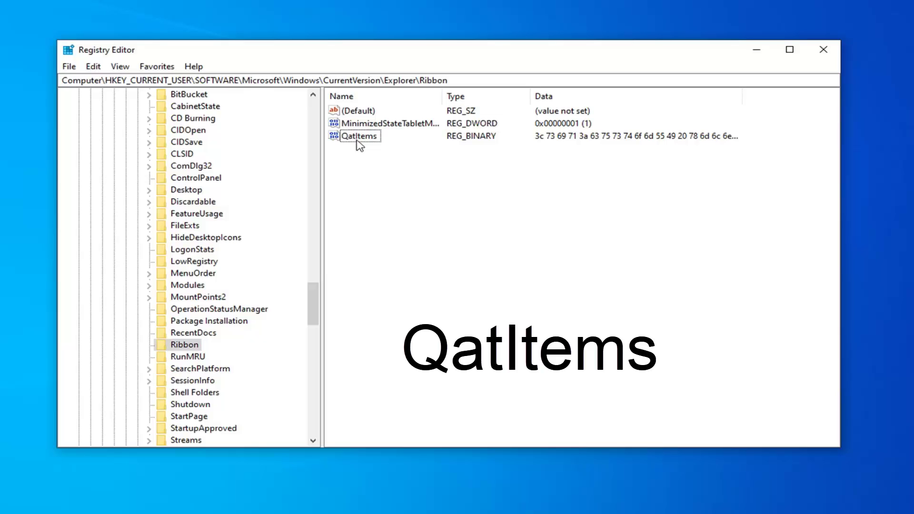
pyautogui.rightClick(361, 145)
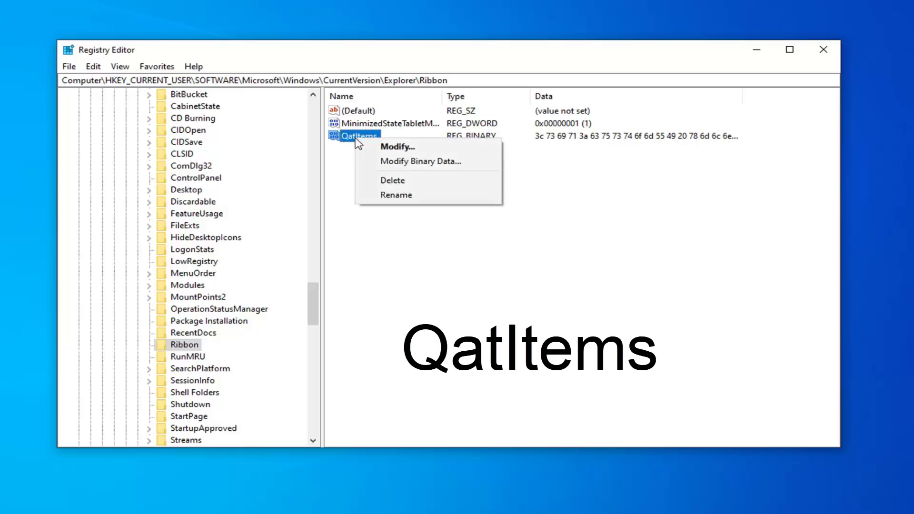
pyautogui.click(394, 183)
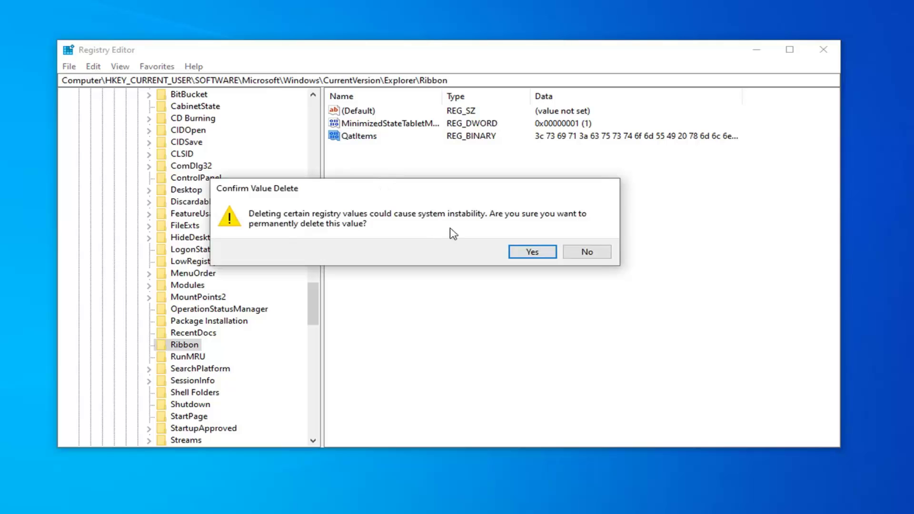
pyautogui.click(512, 249)
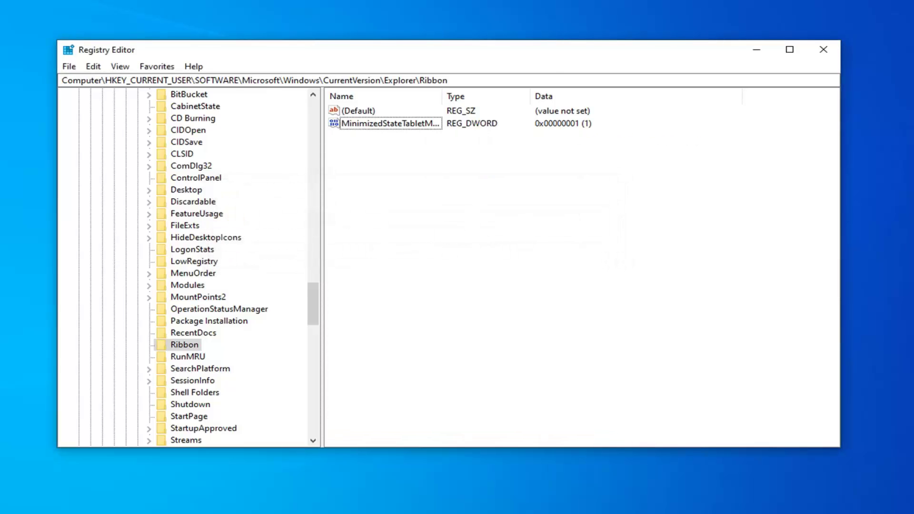
pyautogui.click(822, 49)
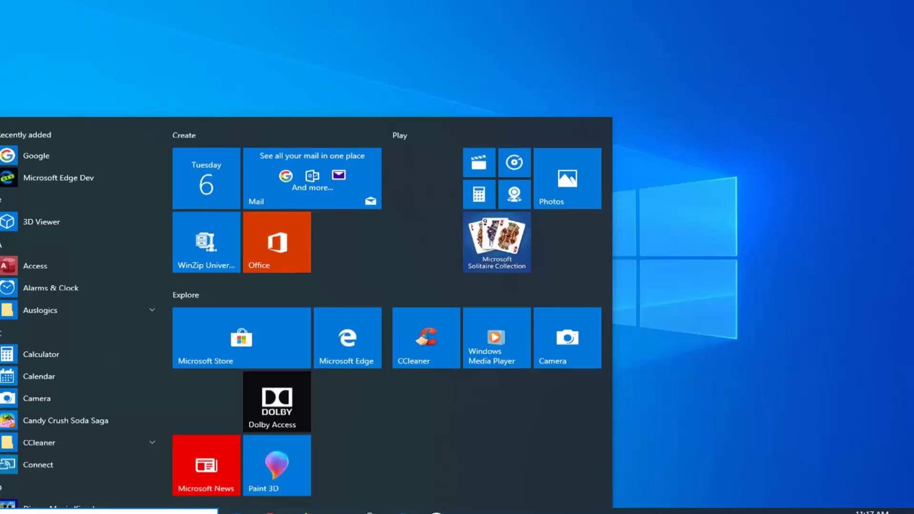
# - Search for "file explorer", open File Explorer to check its Quick access list, and close the window
pyautogui.write('file')
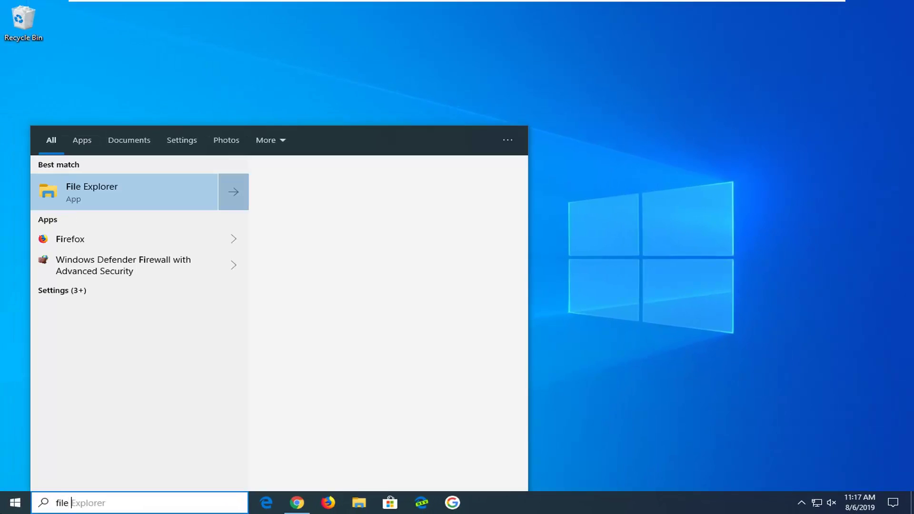
pyautogui.write(' explorer')
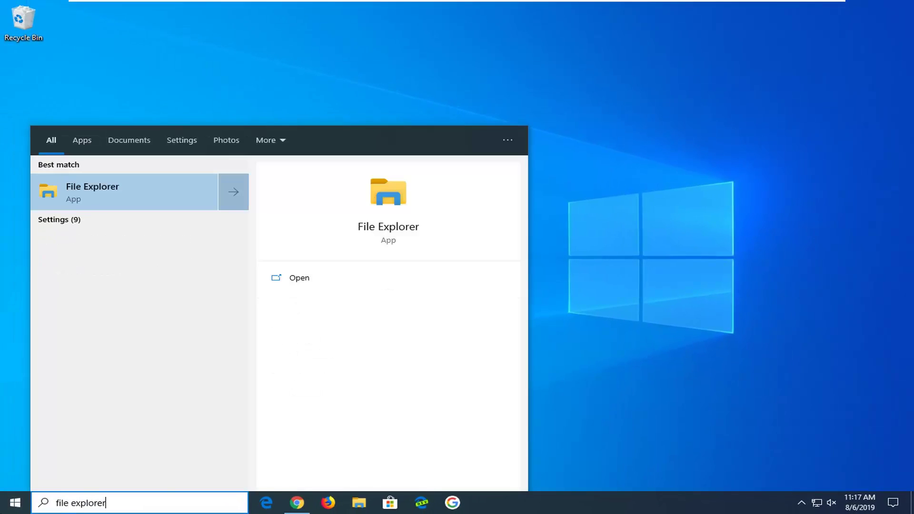
pyautogui.click(79, 186)
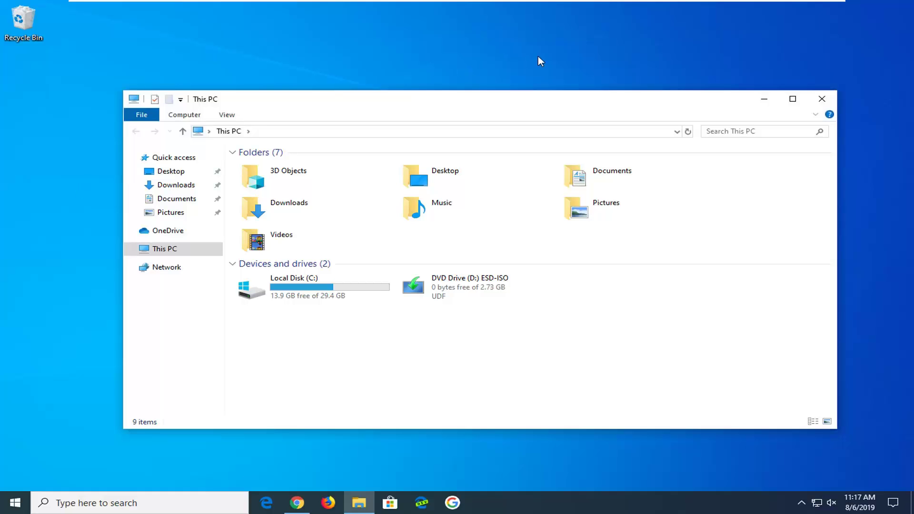
pyautogui.click(821, 98)
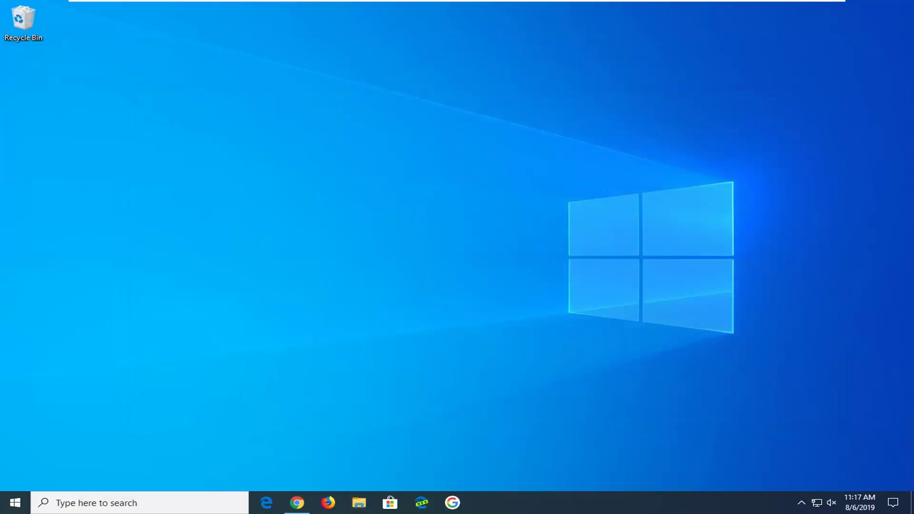